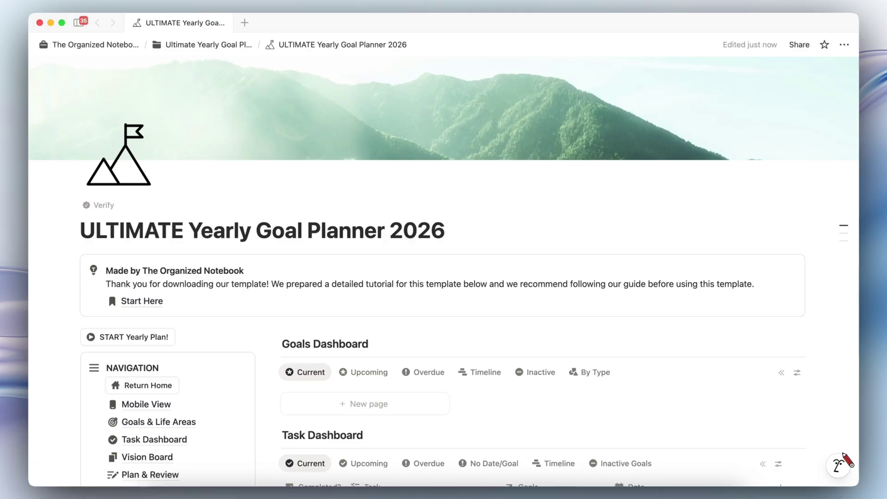
Enter the text 'Be True to M' and 'Read' on the page.
{"action": "scroll", "coordinate": [469, 222], "scroll_direction": "down", "scroll_amount": 5}
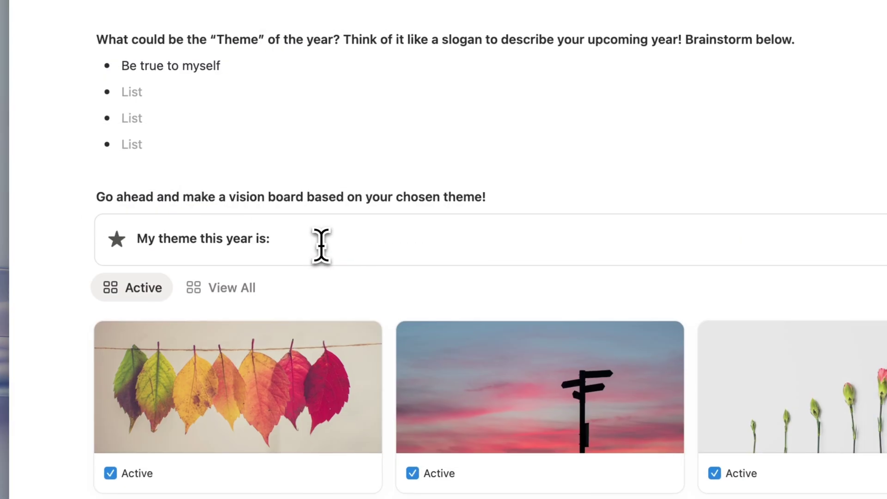
{"action": "type", "text": "Be T"}
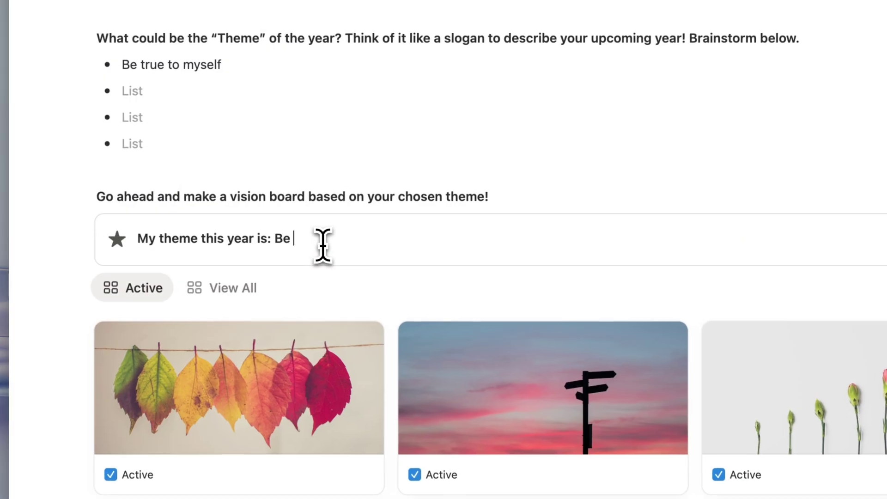
{"action": "type", "text": "rue to M"}
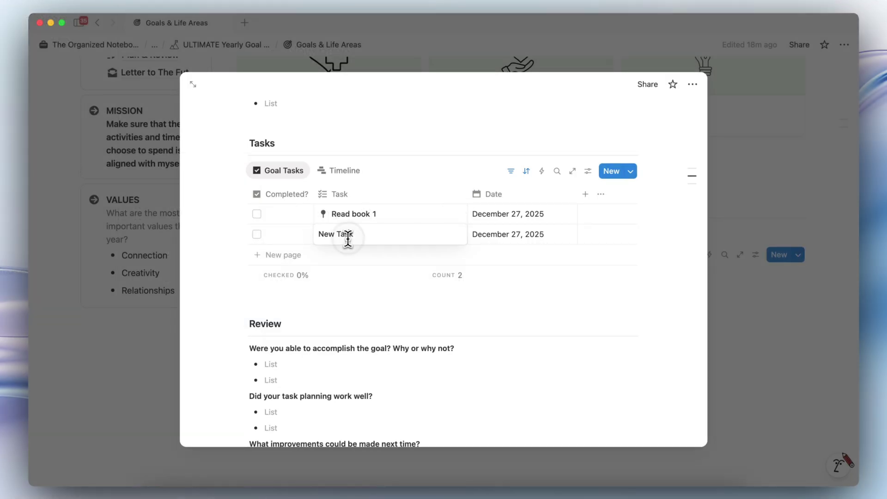
{"action": "type", "text": "Read"}
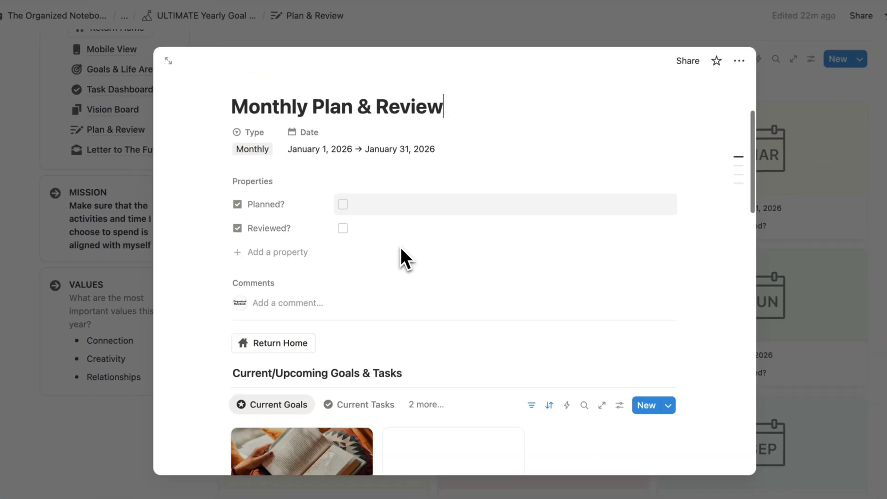
Open the Q1 - 2026 quarterly plan page and read through its contents.
{"action": "scroll", "coordinate": [398, 249], "scroll_direction": "down", "scroll_amount": 3}
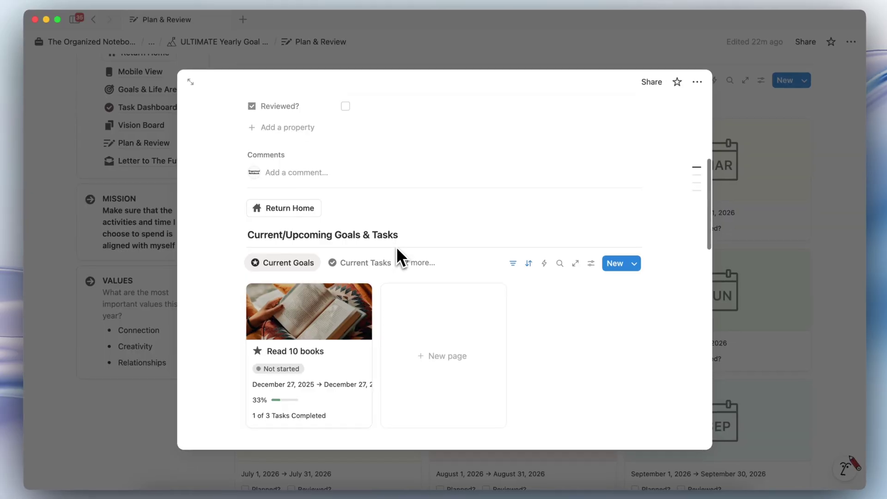
{"action": "scroll", "coordinate": [380, 329], "scroll_direction": "down", "scroll_amount": 6}
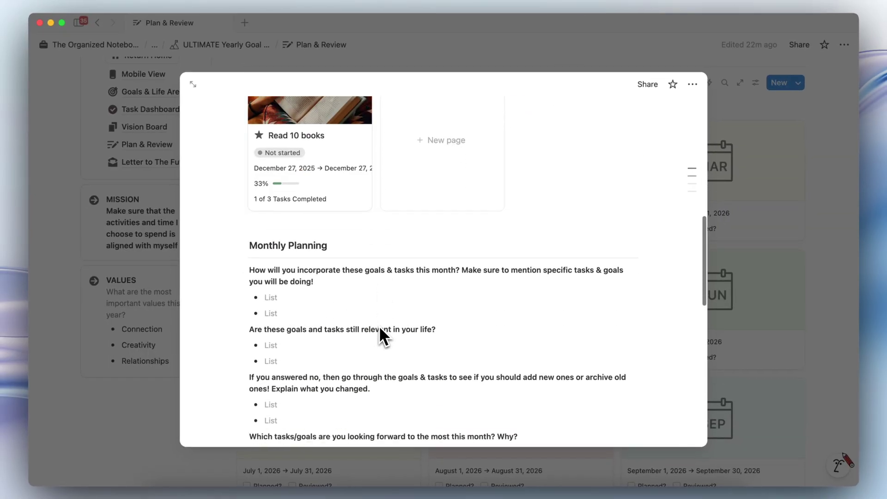
{"action": "scroll", "coordinate": [379, 325], "scroll_direction": "down", "scroll_amount": 2}
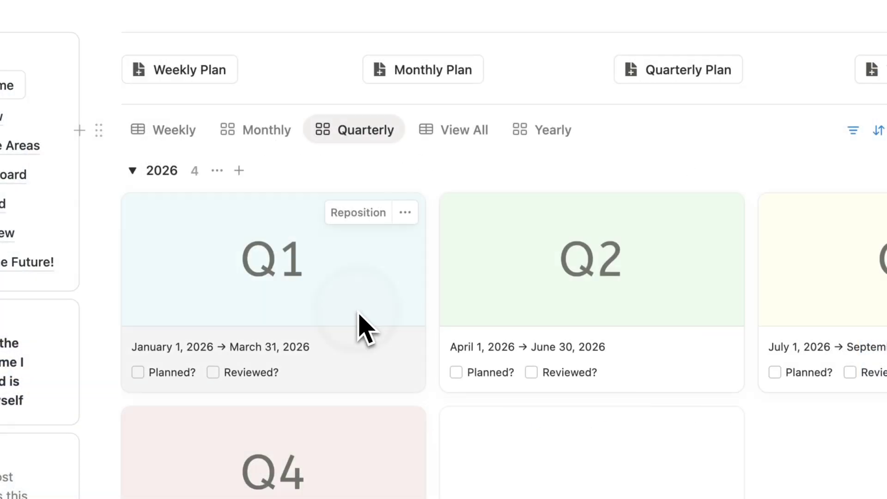
{"action": "left_click", "coordinate": [361, 318]}
{"action": "scroll", "coordinate": [361, 318], "scroll_direction": "down", "scroll_amount": 14}
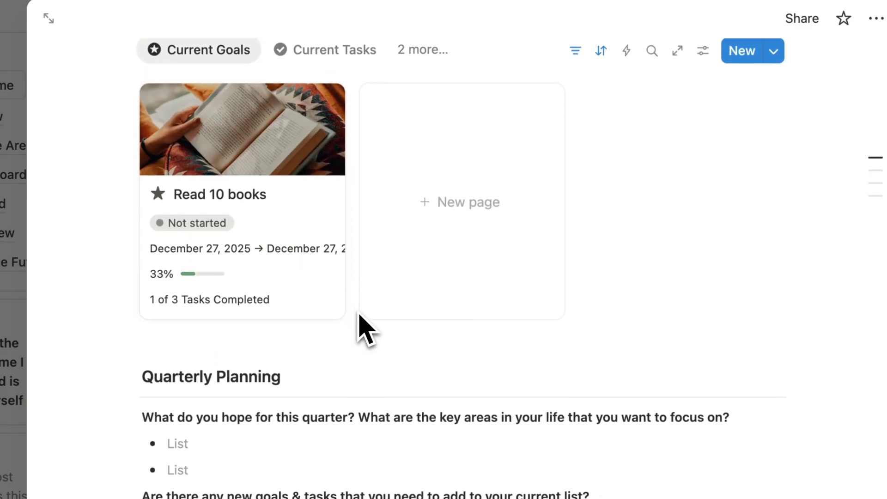
{"action": "scroll", "coordinate": [370, 328], "scroll_direction": "down", "scroll_amount": 8}
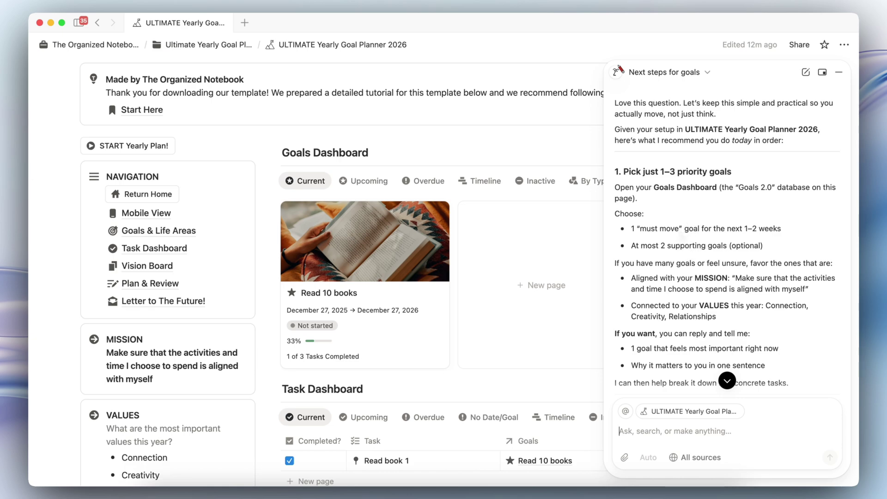
{"action": "scroll", "coordinate": [725, 240], "scroll_direction": "down", "scroll_amount": 1}
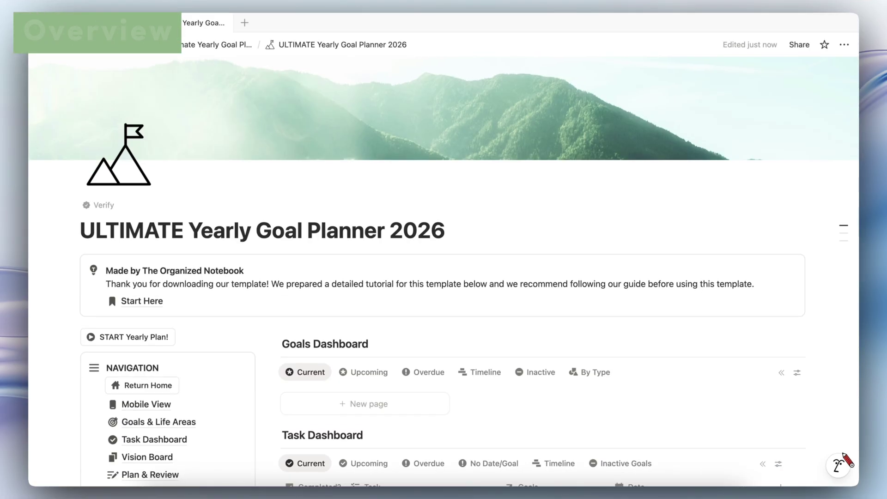
{"action": "scroll", "coordinate": [468, 214], "scroll_direction": "down", "scroll_amount": 3}
{"action": "scroll", "coordinate": [467, 213], "scroll_direction": "down", "scroll_amount": 5}
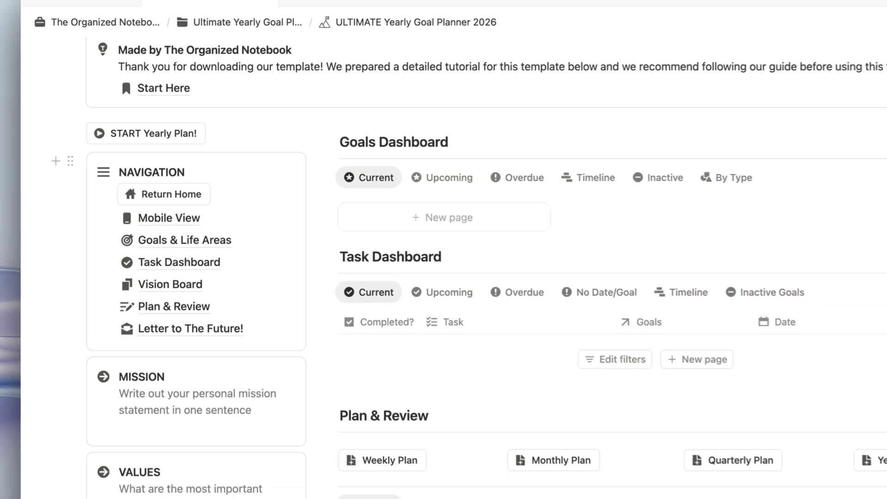
{"action": "scroll", "coordinate": [453, 275], "scroll_direction": "down", "scroll_amount": 5}
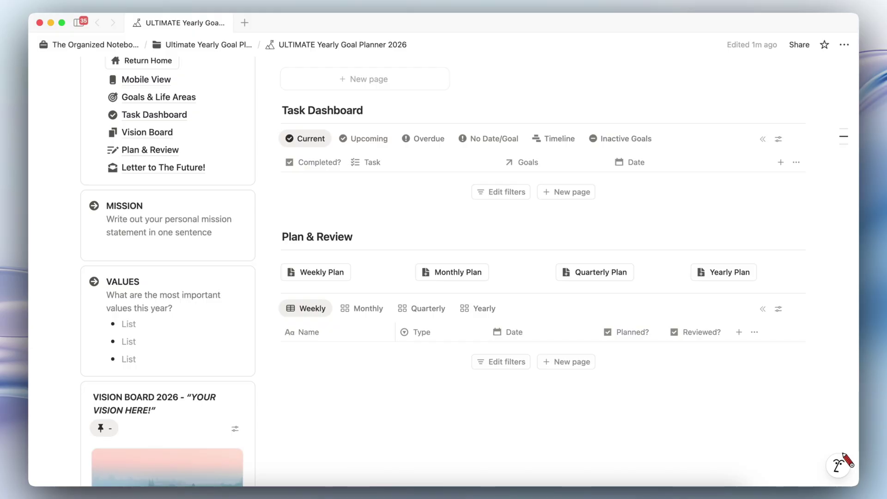
{"action": "scroll", "coordinate": [444, 273], "scroll_direction": "down", "scroll_amount": 5}
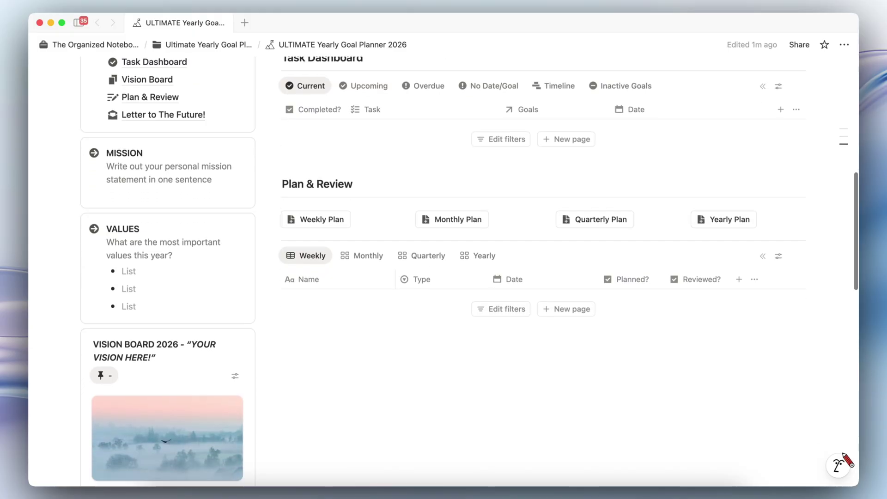
{"action": "scroll", "coordinate": [443, 272], "scroll_direction": "down", "scroll_amount": 3}
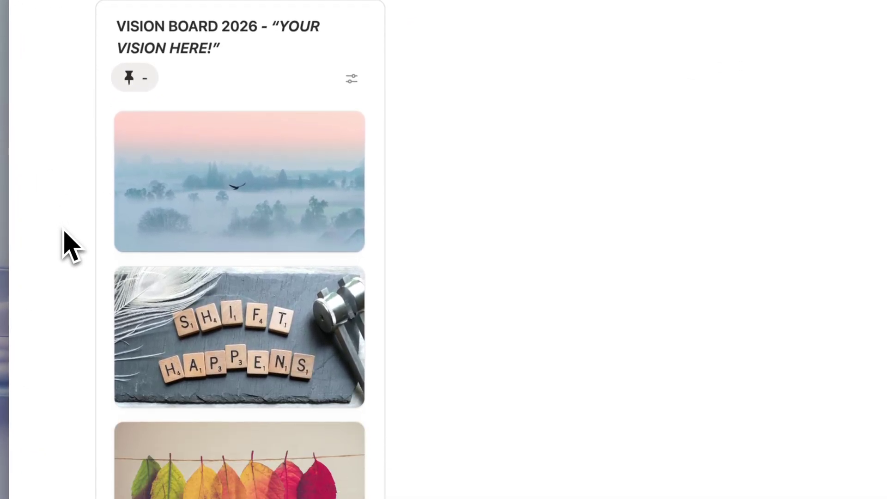
{"action": "scroll", "coordinate": [64, 231], "scroll_direction": "down", "scroll_amount": 5}
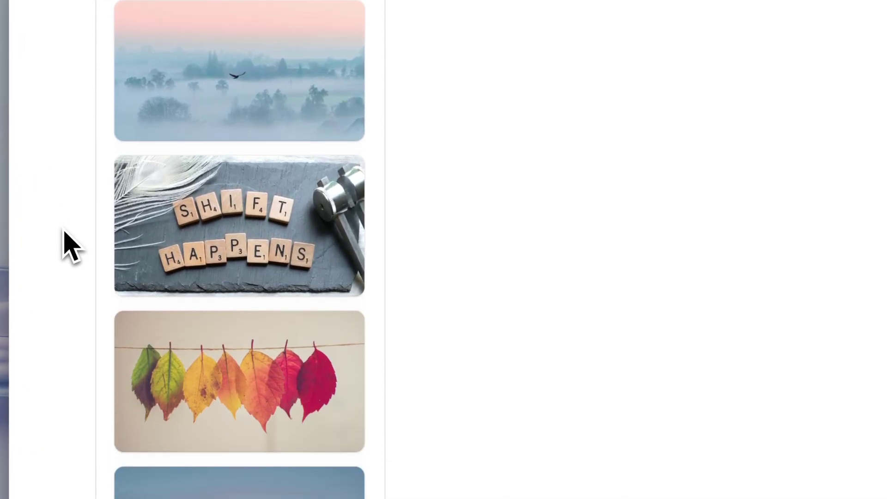
{"action": "scroll", "coordinate": [66, 243], "scroll_direction": "down", "scroll_amount": 5}
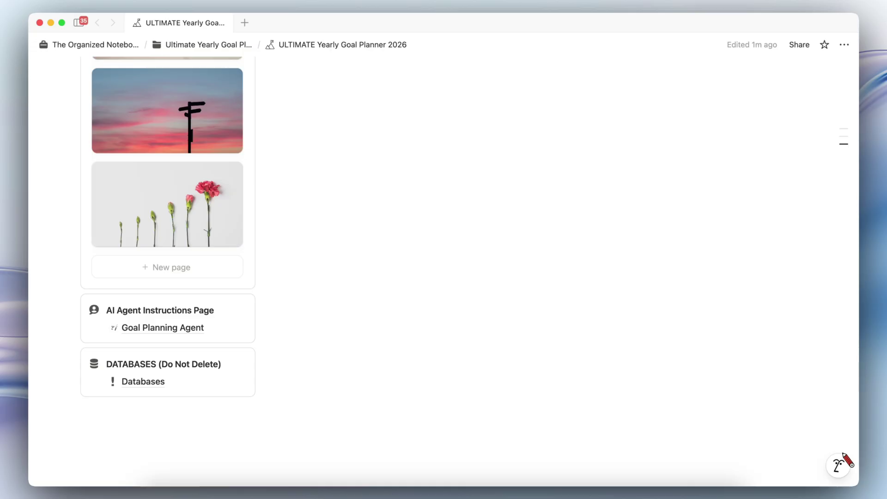
{"action": "scroll", "coordinate": [63, 268], "scroll_direction": "up", "scroll_amount": 15}
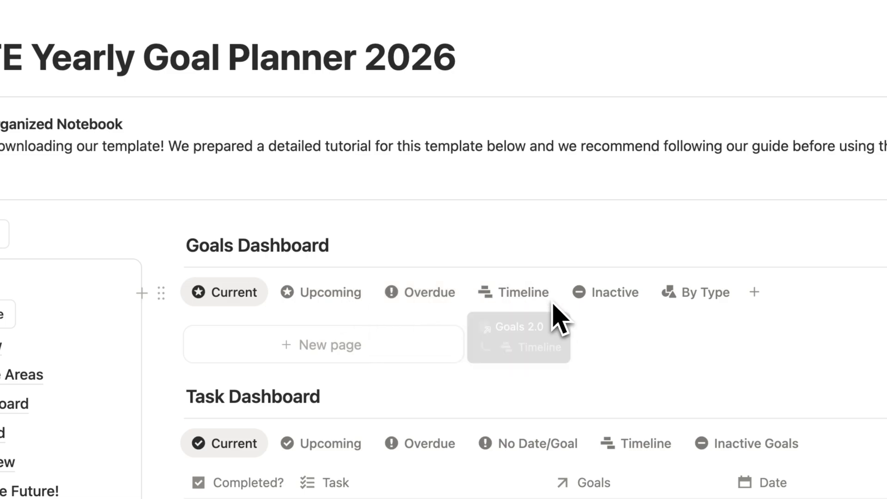
{"action": "scroll", "coordinate": [606, 333], "scroll_direction": "down", "scroll_amount": 3}
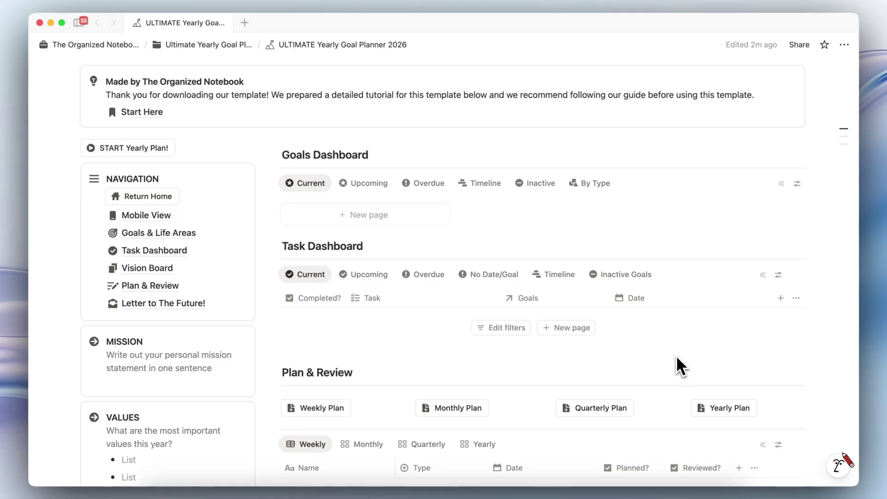
{"action": "scroll", "coordinate": [675, 357], "scroll_direction": "down", "scroll_amount": 3}
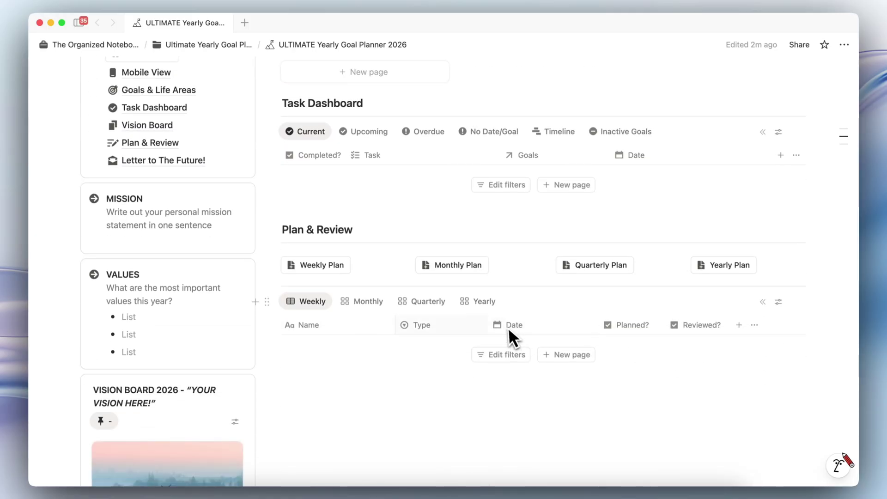
Browse the monthly, quarterly and yearly plan views, then return to the weekly plans table.
{"action": "left_click", "coordinate": [368, 304]}
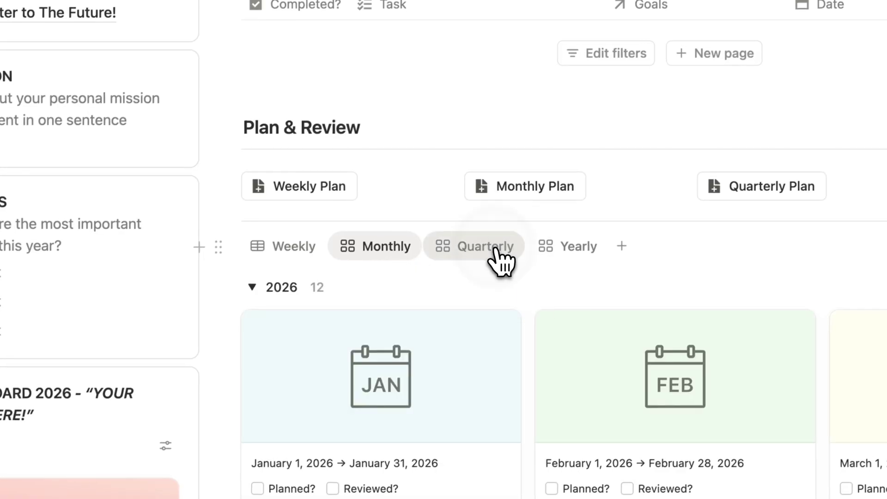
{"action": "left_click", "coordinate": [499, 257]}
{"action": "left_click", "coordinate": [562, 252]}
{"action": "left_click", "coordinate": [284, 254]}
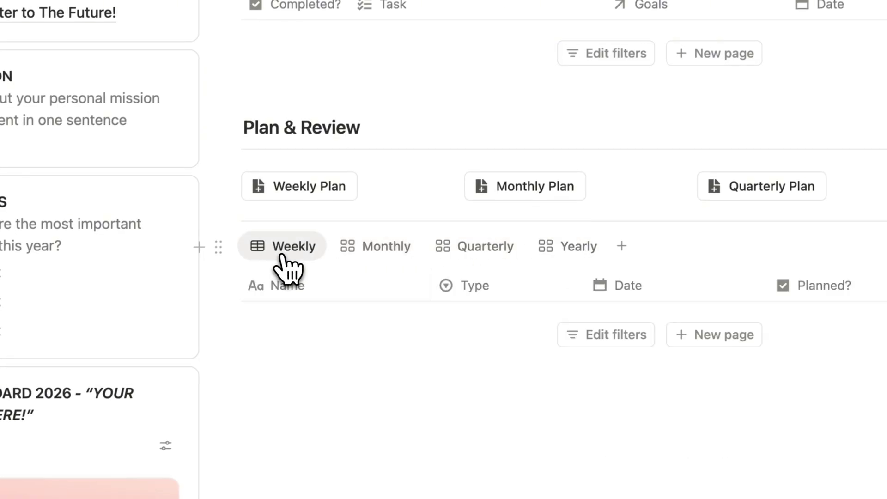
{"action": "scroll", "coordinate": [287, 268], "scroll_direction": "up", "scroll_amount": 5}
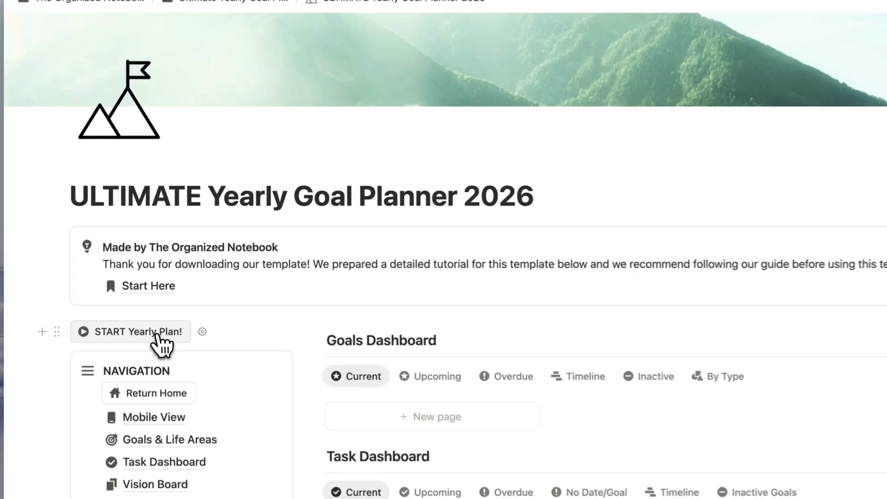
Start the Yearly Plan and expand it from the side peek to a full page.
{"action": "left_click", "coordinate": [139, 308]}
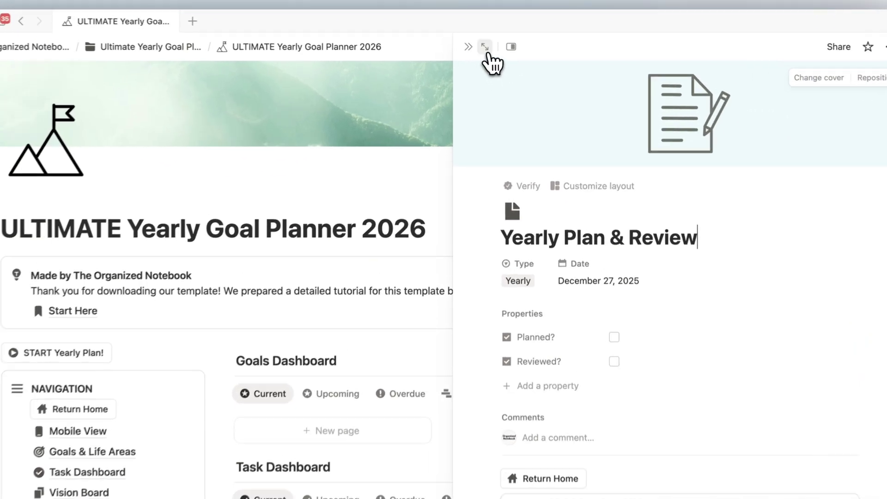
{"action": "left_click", "coordinate": [495, 44]}
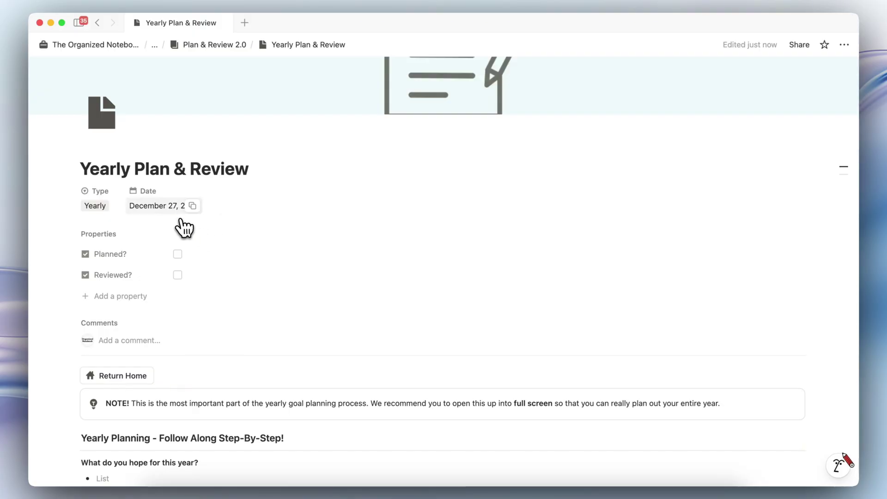
{"action": "scroll", "coordinate": [289, 240], "scroll_direction": "down", "scroll_amount": 2}
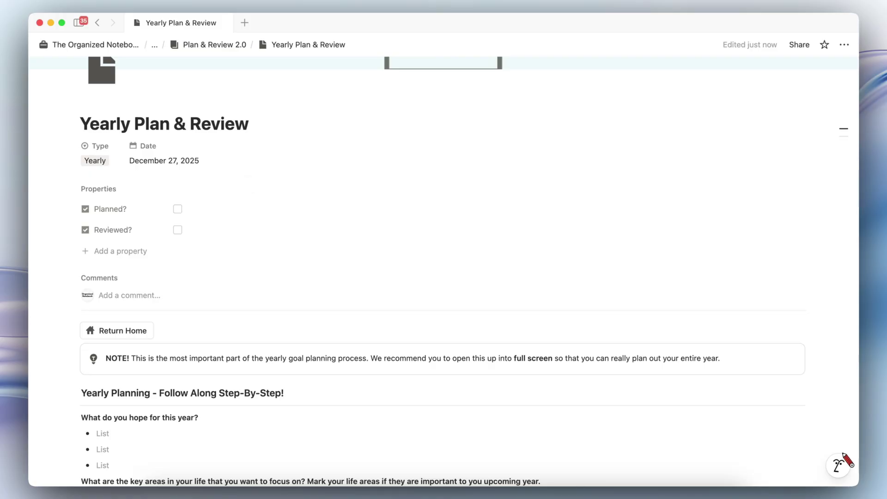
{"action": "scroll", "coordinate": [248, 185], "scroll_direction": "down", "scroll_amount": 3}
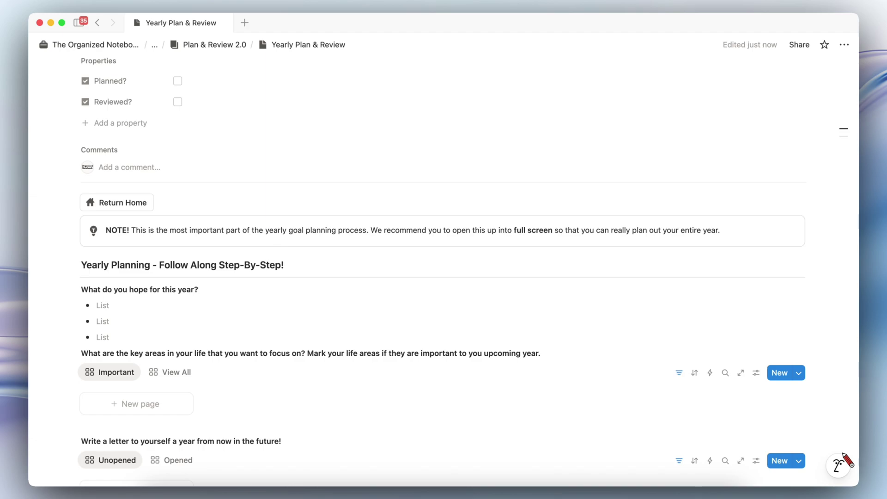
Complete the hopes list (saying no more, creativity, close people) and remove the extra empty bullet.
{"action": "scroll", "coordinate": [442, 277], "scroll_direction": "down", "scroll_amount": 3}
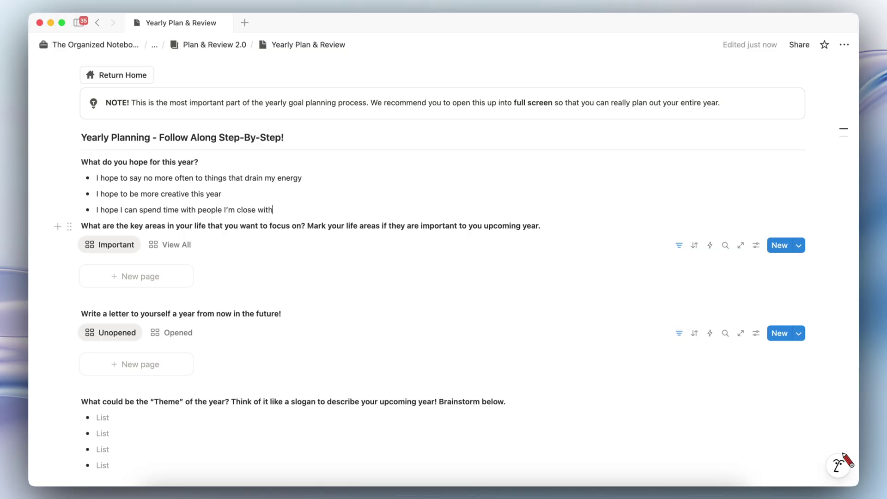
{"action": "key", "text": "Return"}
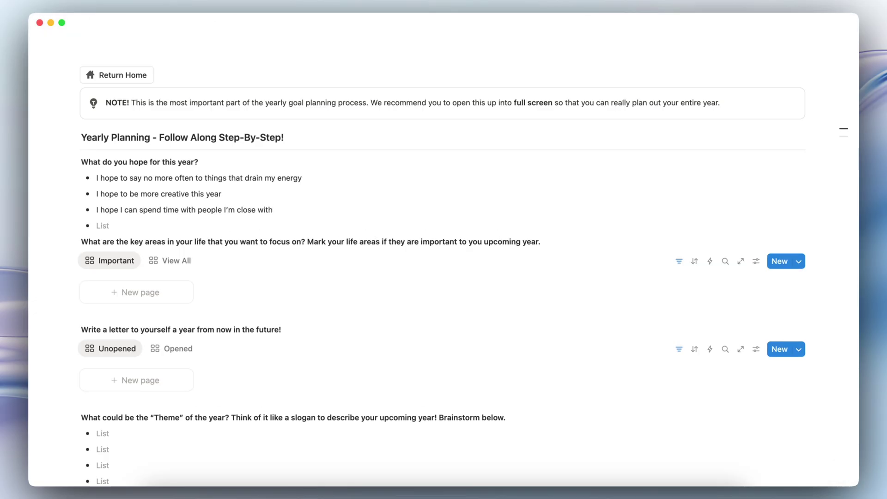
{"action": "key", "text": "Return"}
{"action": "key", "text": "BackSpace"}
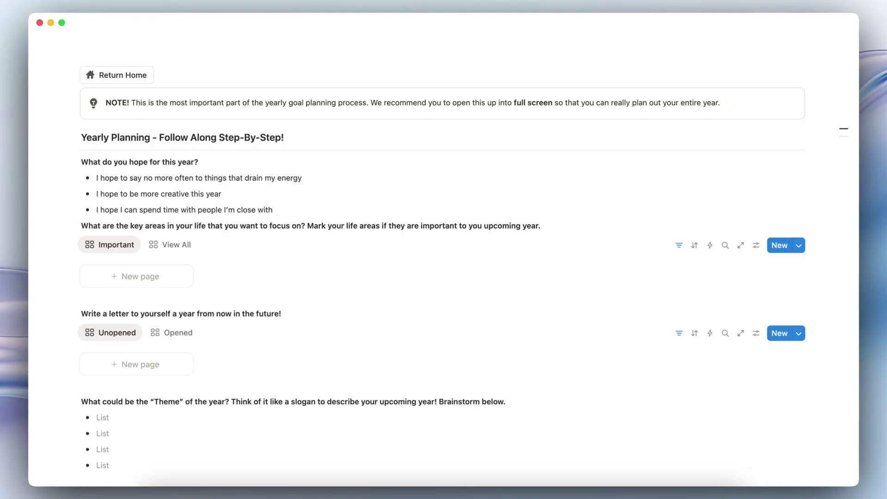
In View All, tick Important? on Relationships, Health and Creativity, then return to the Important view.
{"action": "left_click", "coordinate": [174, 245]}
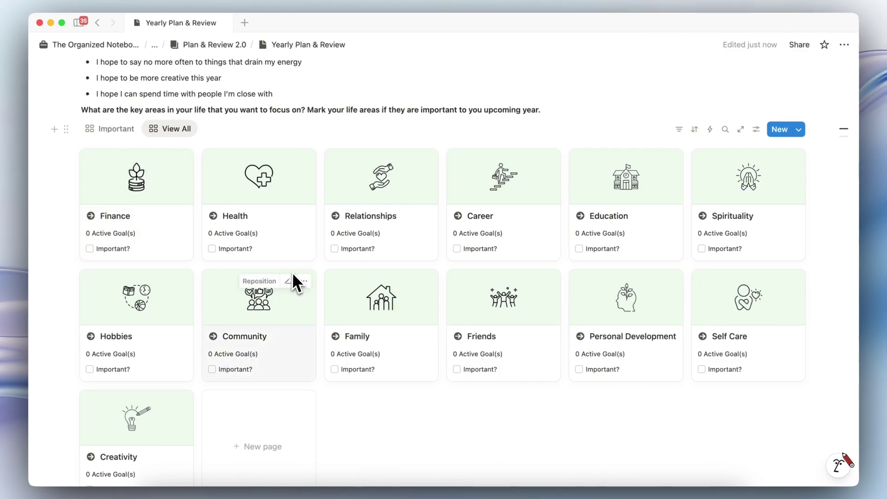
{"action": "scroll", "coordinate": [304, 216], "scroll_direction": "up", "scroll_amount": 2}
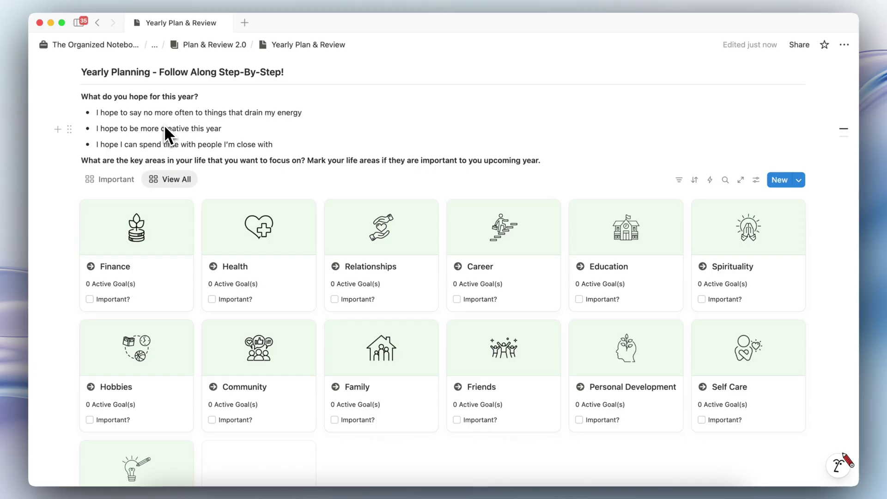
{"action": "scroll", "coordinate": [354, 231], "scroll_direction": "down", "scroll_amount": 1}
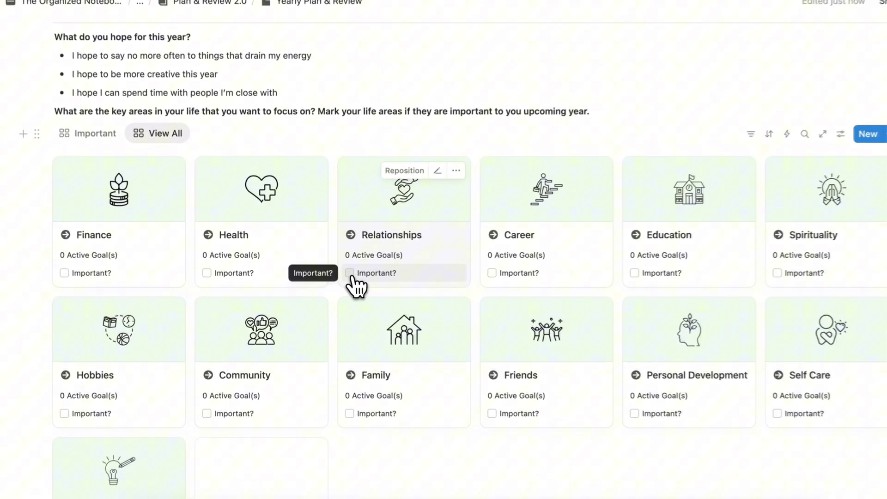
{"action": "left_click", "coordinate": [336, 279]}
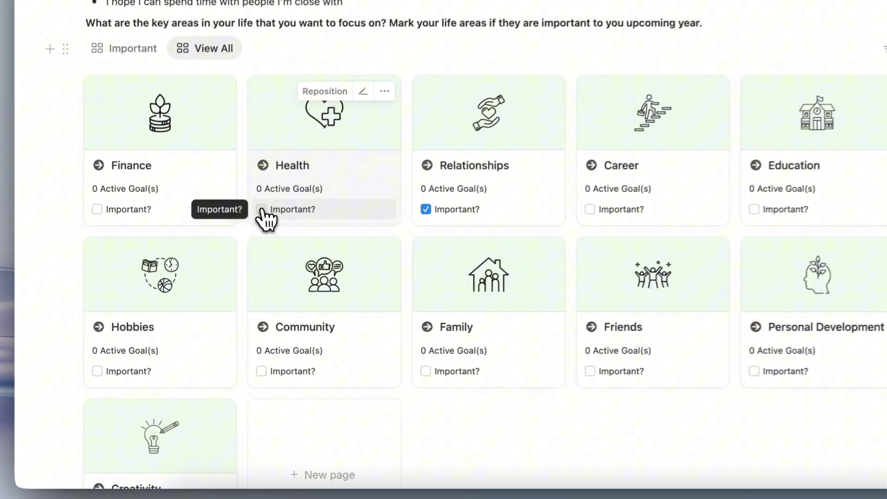
{"action": "left_click", "coordinate": [191, 257]}
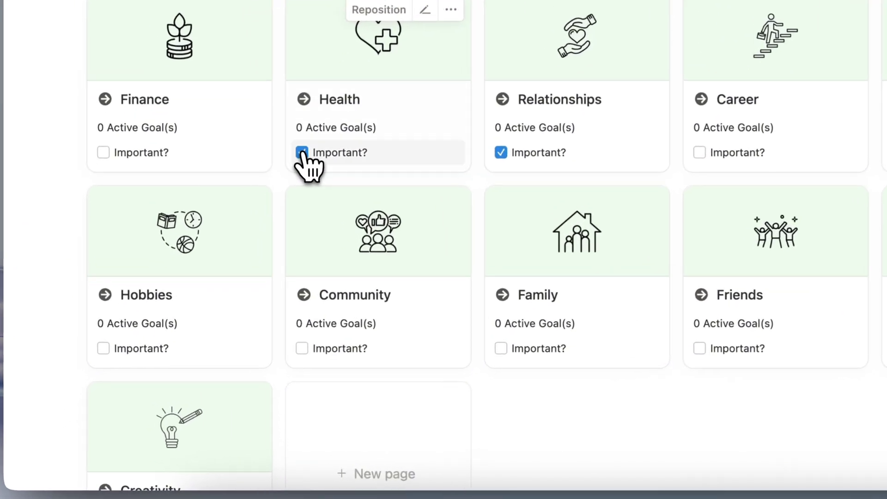
{"action": "scroll", "coordinate": [568, 202], "scroll_direction": "down", "scroll_amount": 3}
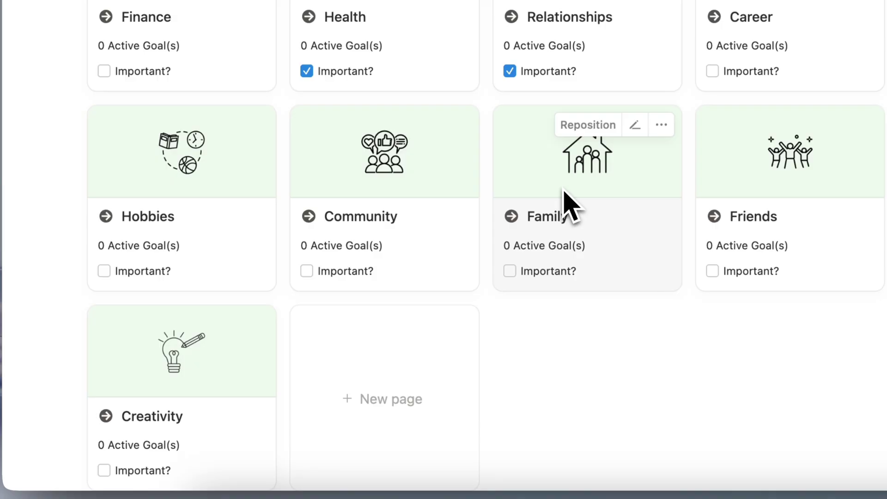
{"action": "scroll", "coordinate": [237, 425], "scroll_direction": "down", "scroll_amount": 5}
{"action": "left_click", "coordinate": [108, 310]}
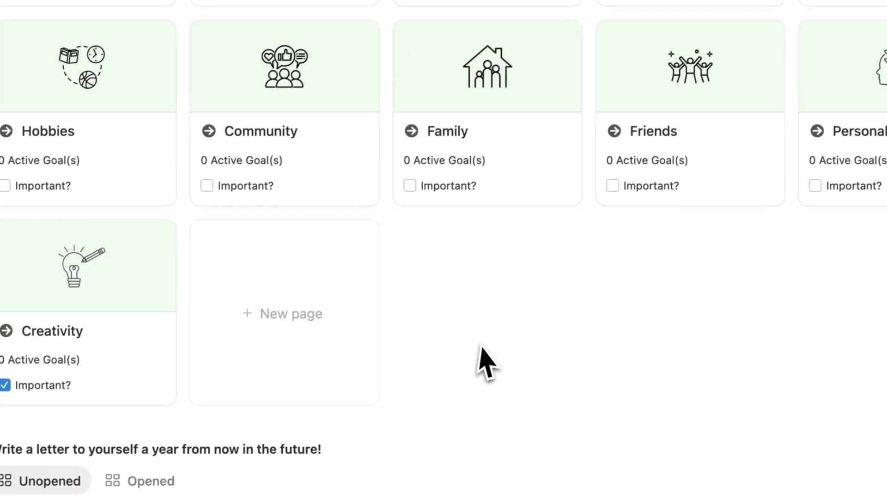
{"action": "scroll", "coordinate": [481, 369], "scroll_direction": "up", "scroll_amount": 5}
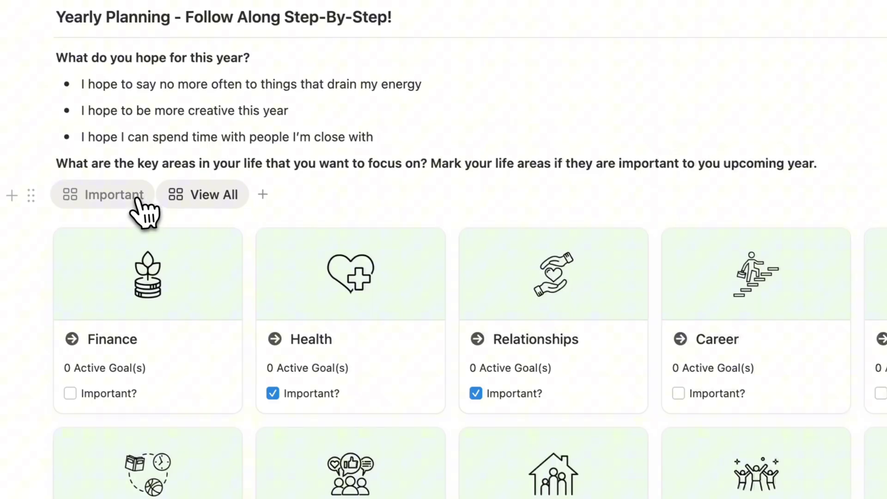
{"action": "left_click", "coordinate": [14, 116]}
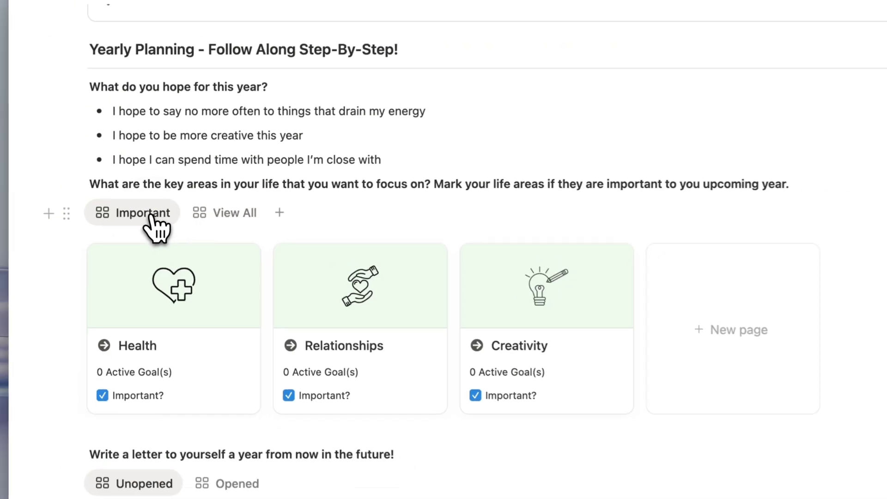
{"action": "scroll", "coordinate": [291, 283], "scroll_direction": "down", "scroll_amount": 3}
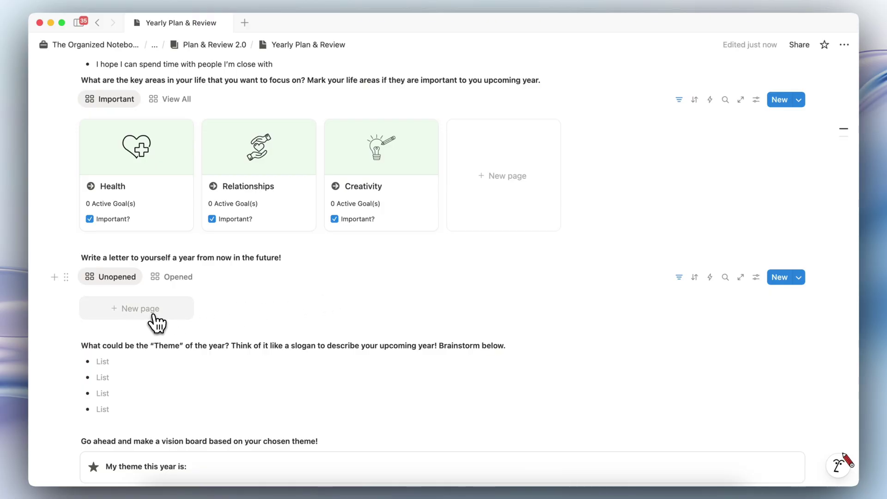
Add a new 'Dear future me,' letter page and place the cursor in its body.
{"action": "left_click", "coordinate": [153, 315]}
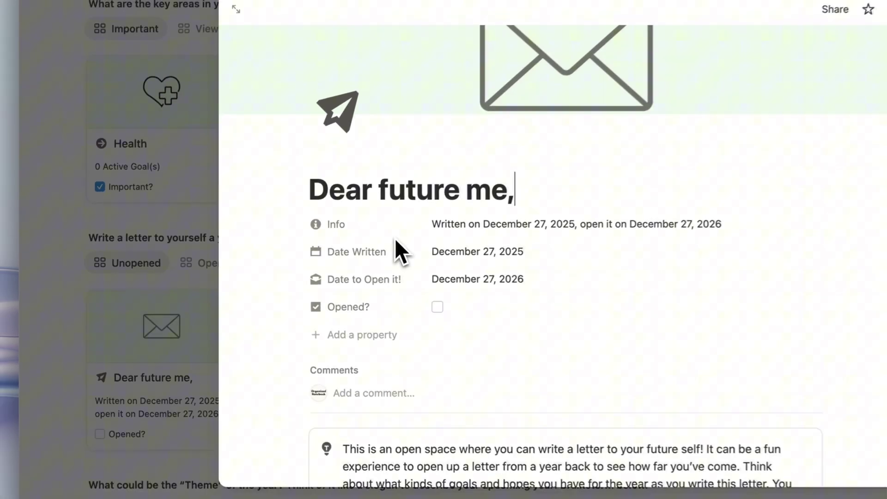
{"action": "scroll", "coordinate": [408, 246], "scroll_direction": "down", "scroll_amount": 5}
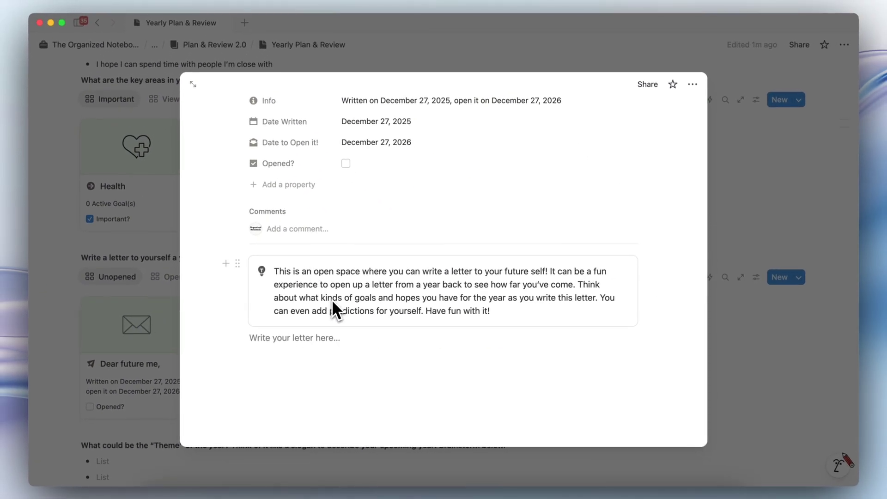
{"action": "scroll", "coordinate": [430, 230], "scroll_direction": "up", "scroll_amount": 1}
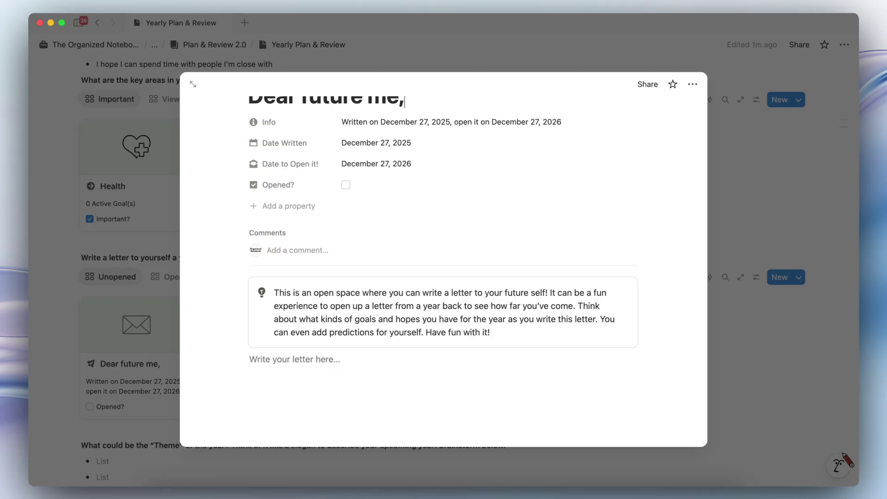
{"action": "scroll", "coordinate": [320, 384], "scroll_direction": "up", "scroll_amount": 1}
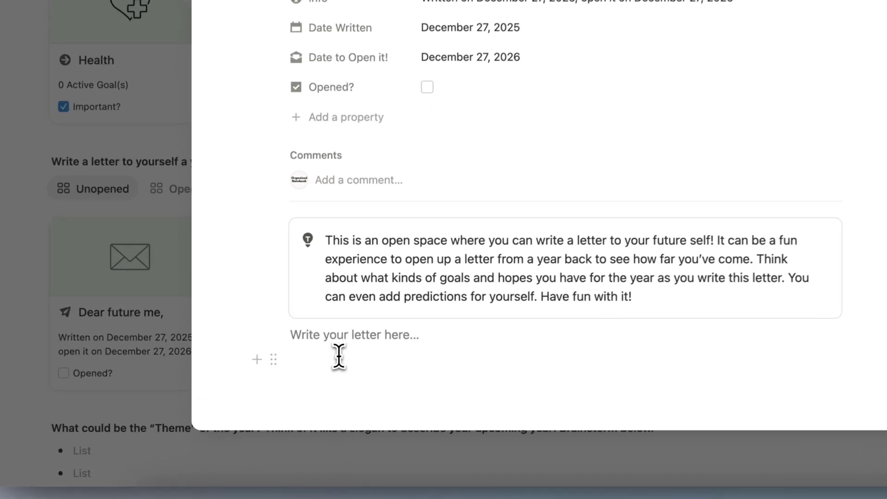
{"action": "left_click", "coordinate": [275, 392]}
{"action": "scroll", "coordinate": [437, 353], "scroll_direction": "up", "scroll_amount": 3}
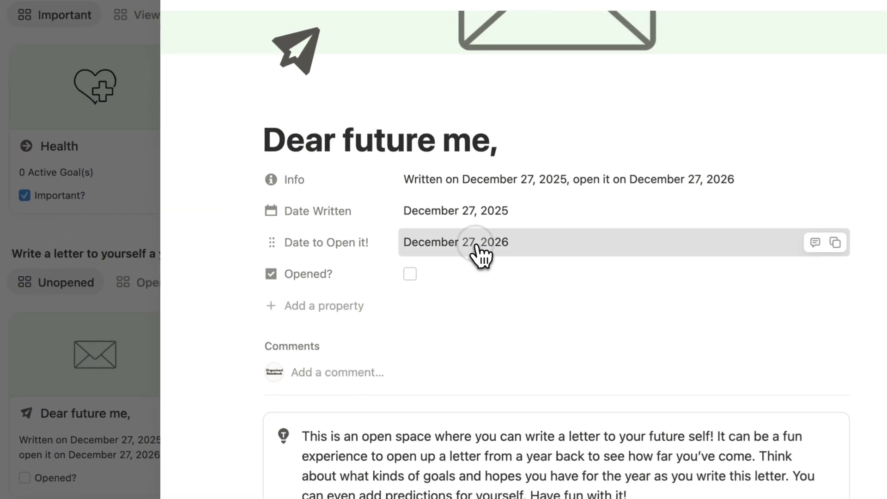
Check the Date to Open it! formula giving December 27, 2026, leaving it unchanged.
{"action": "left_click", "coordinate": [392, 261]}
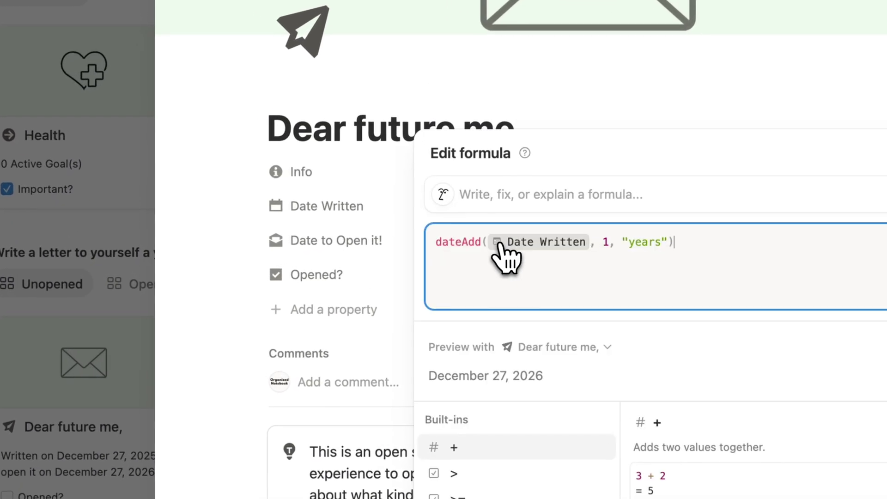
{"action": "key", "text": "Escape"}
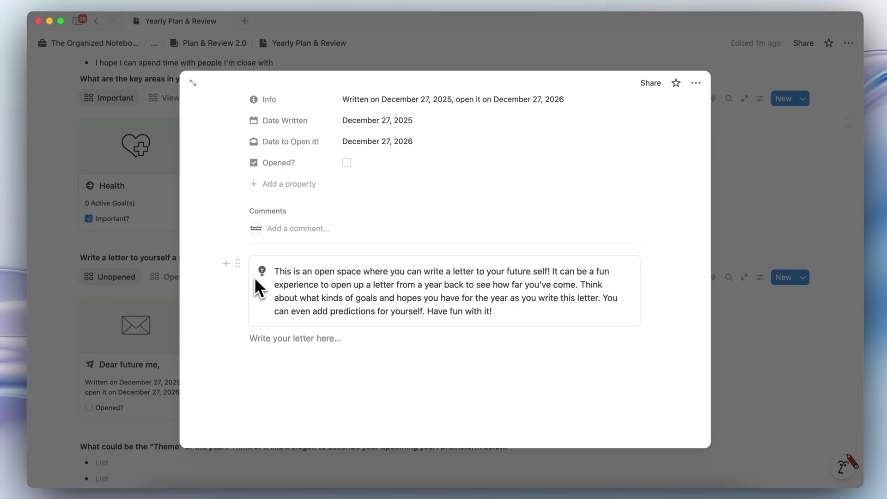
{"action": "scroll", "coordinate": [273, 275], "scroll_direction": "up", "scroll_amount": 3}
{"action": "scroll", "coordinate": [255, 280], "scroll_direction": "down", "scroll_amount": 5}
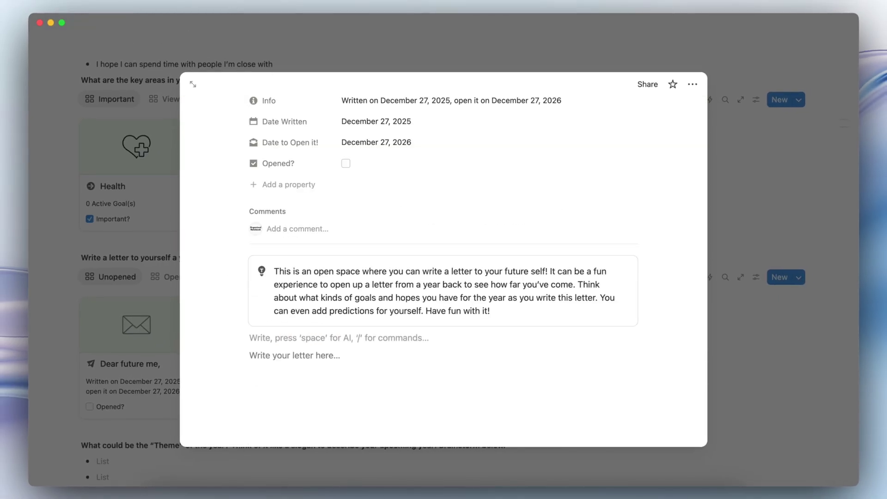
{"action": "type", "text": "@December 27, 2026"}
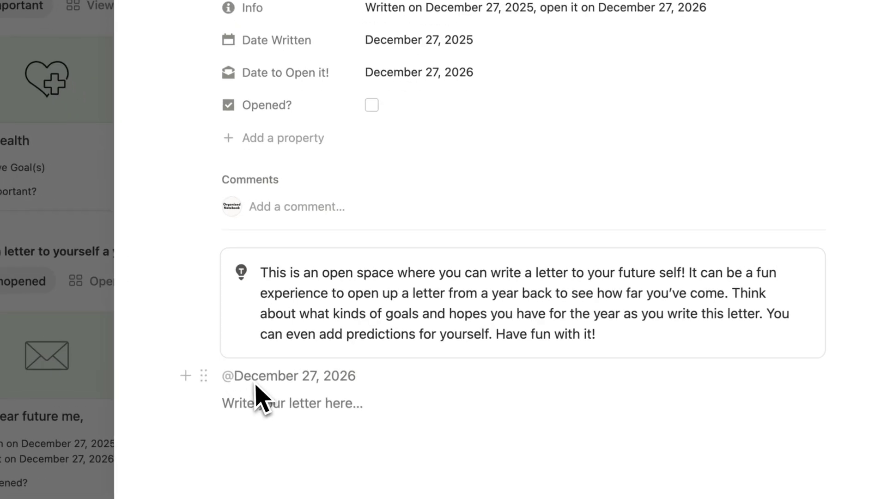
{"action": "left_click", "coordinate": [316, 339]}
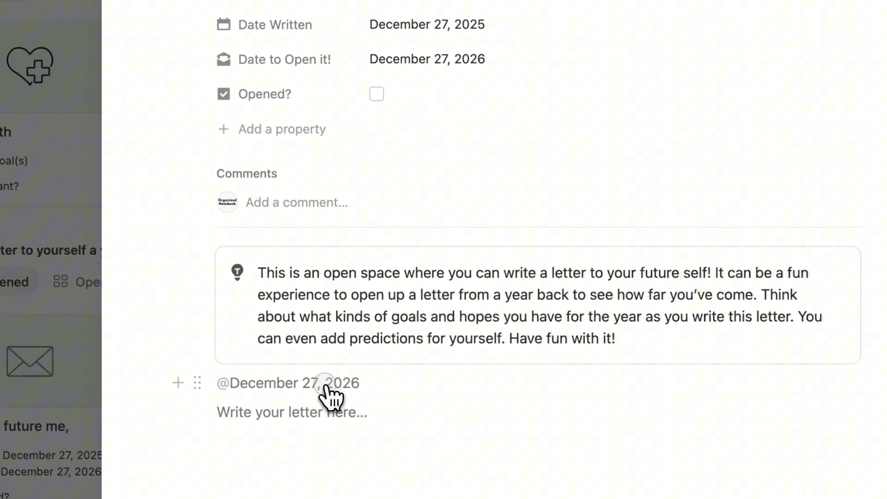
{"action": "left_click", "coordinate": [327, 393]}
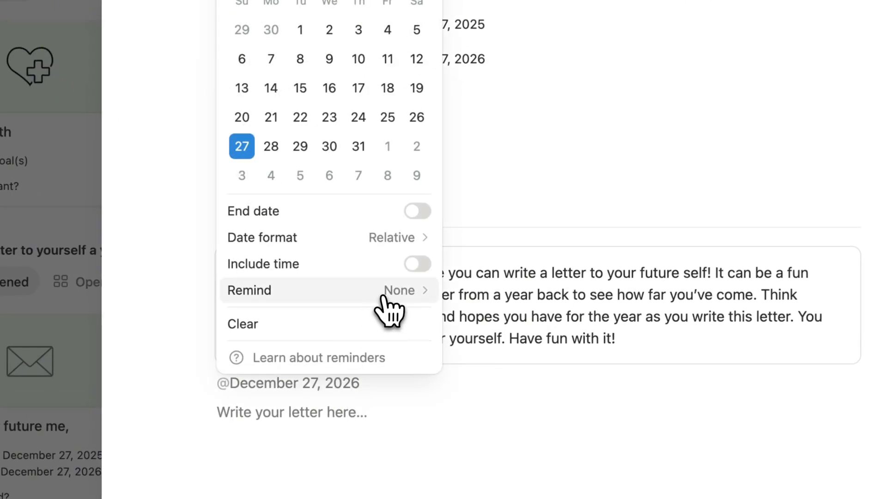
{"action": "mouse_move", "coordinate": [389, 305]}
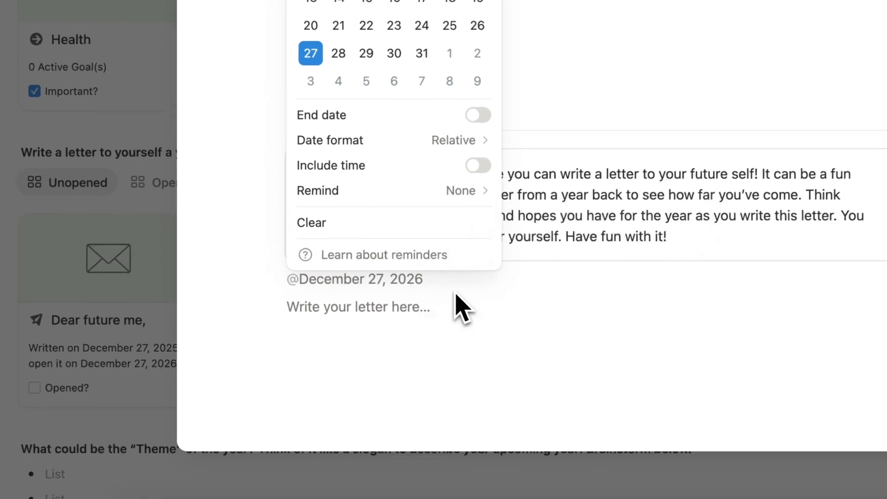
{"action": "left_click", "coordinate": [345, 355]}
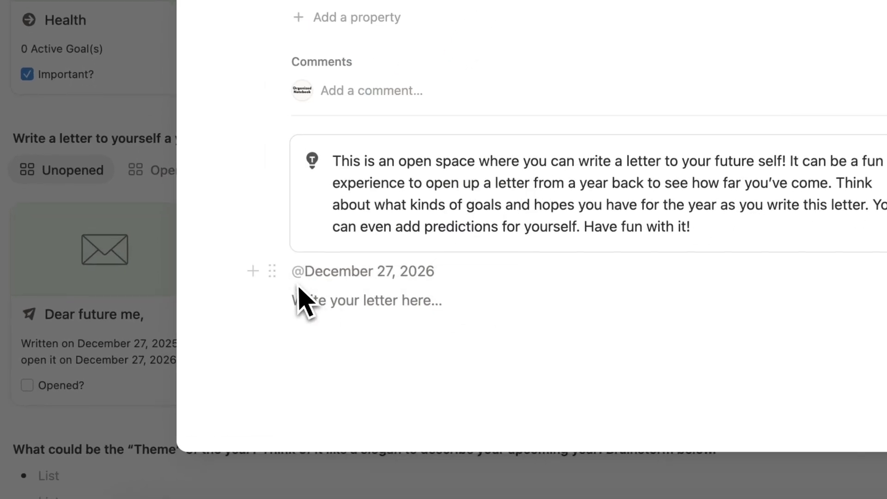
{"action": "scroll", "coordinate": [297, 297], "scroll_direction": "up", "scroll_amount": 5}
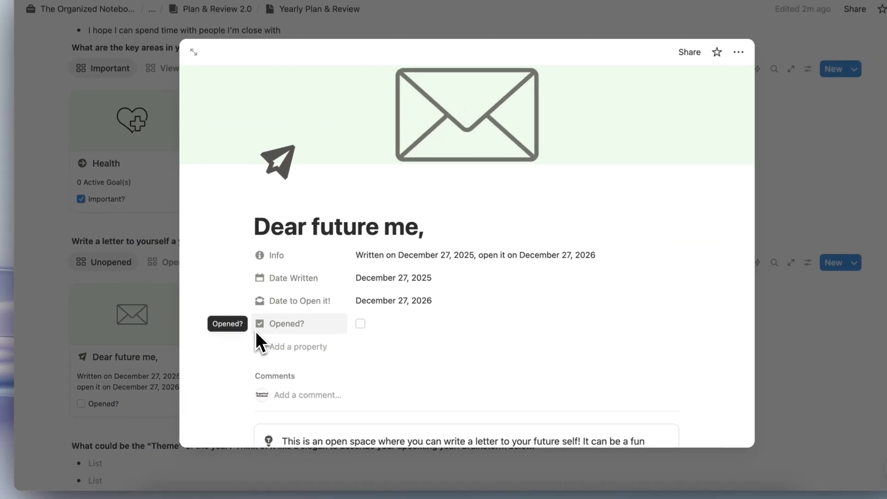